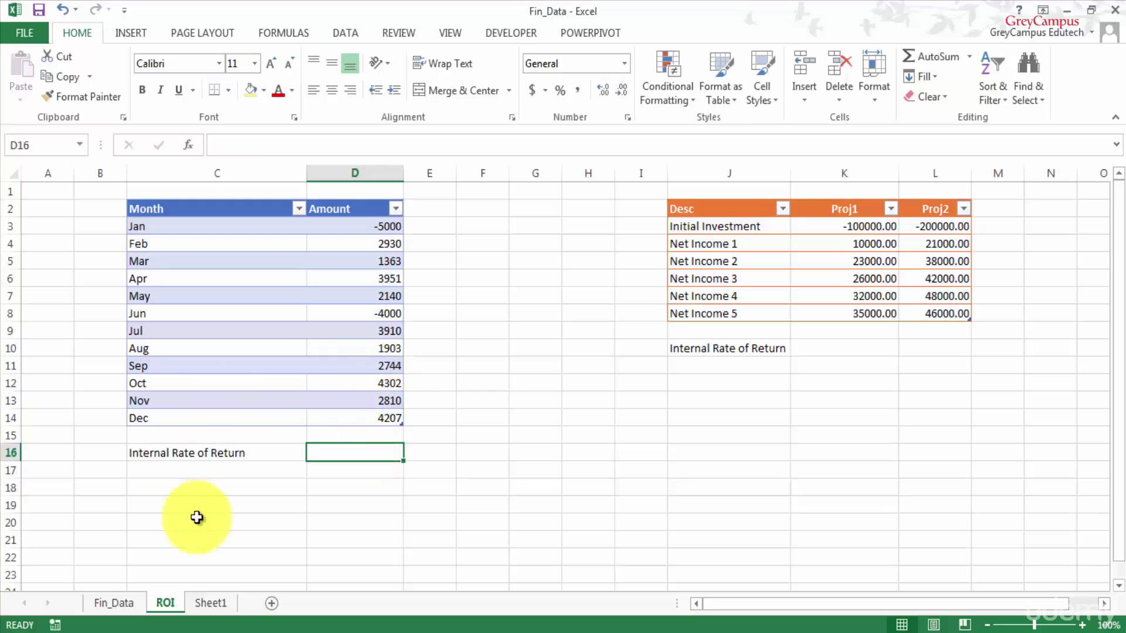
# - Calculate the internal rate of return in D16 with IRR over the monthly Amount column and a guess of 0.05
pyautogui.click(170, 221)
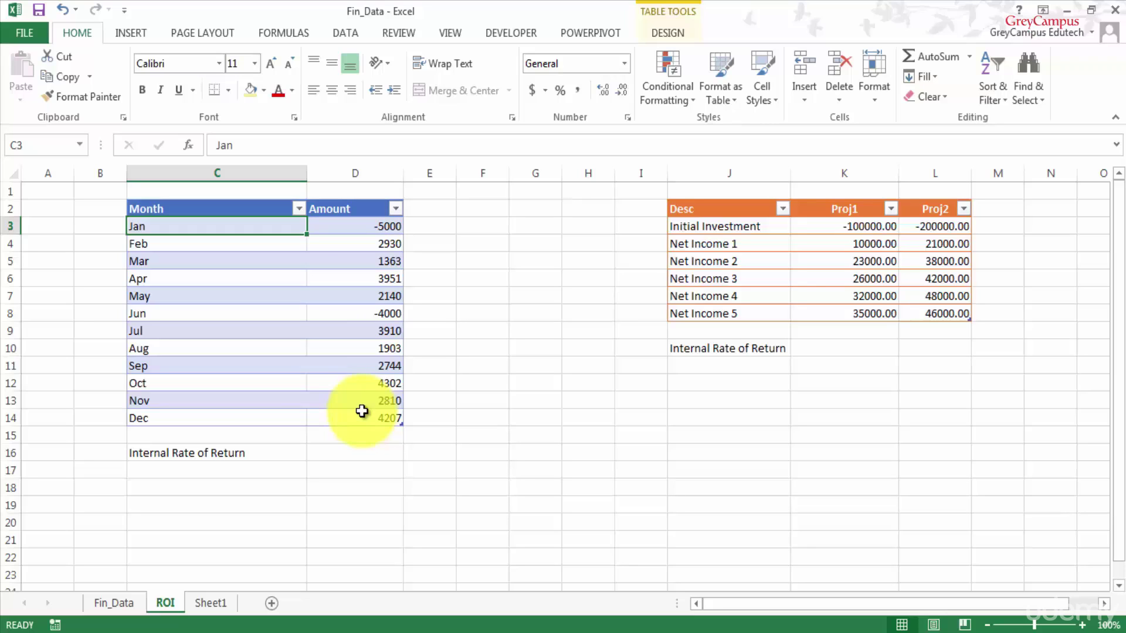
pyautogui.click(345, 452)
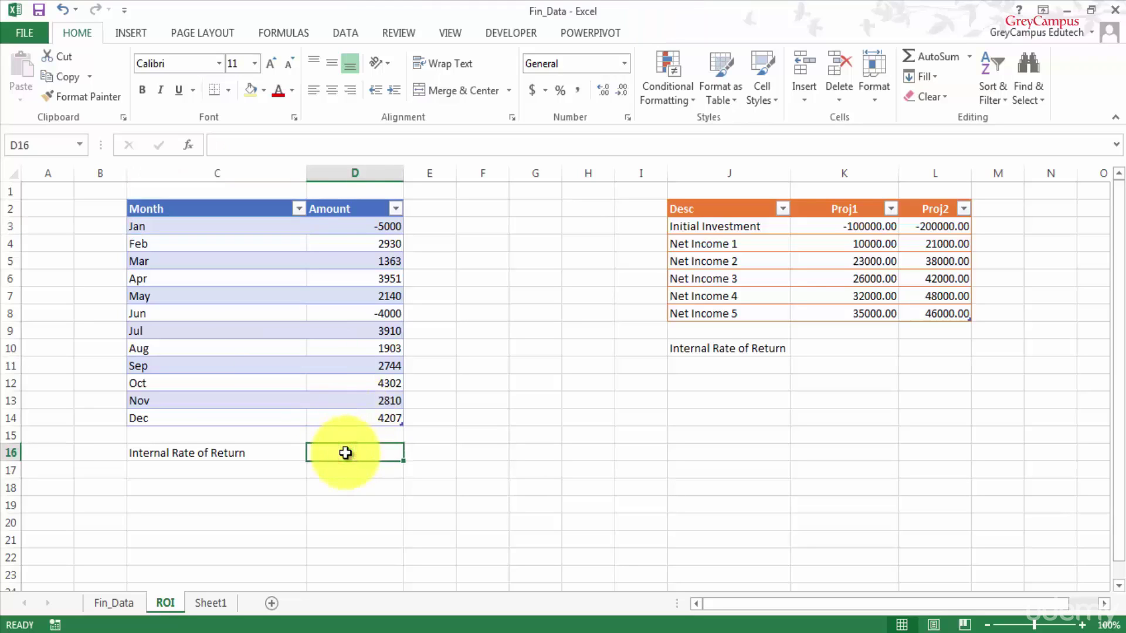
pyautogui.write('=ir')
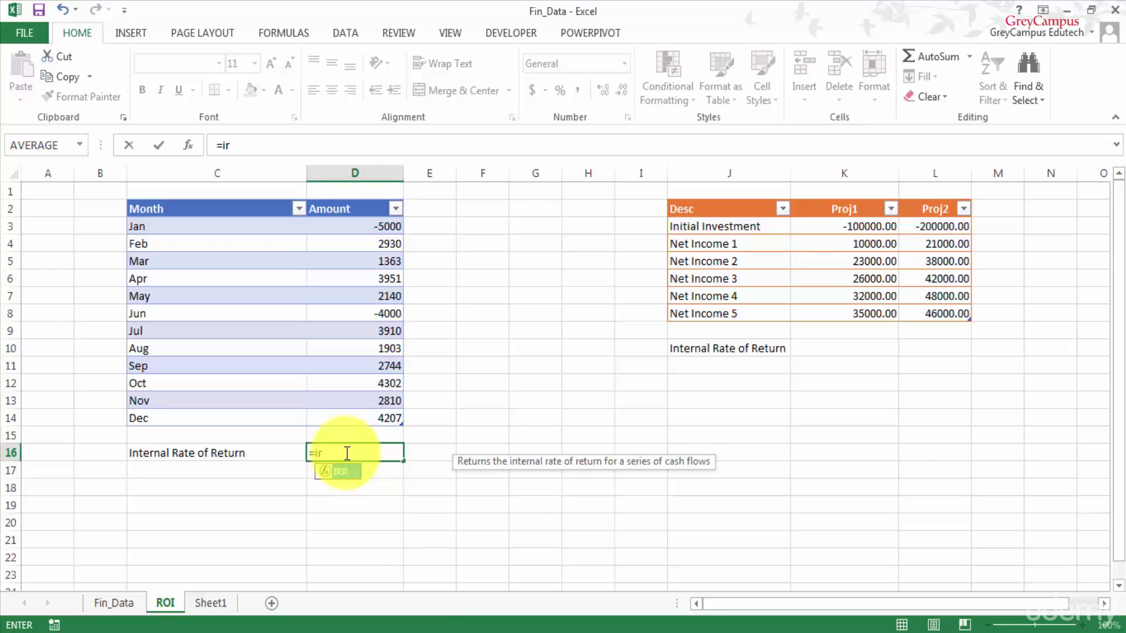
pyautogui.press('Tab')
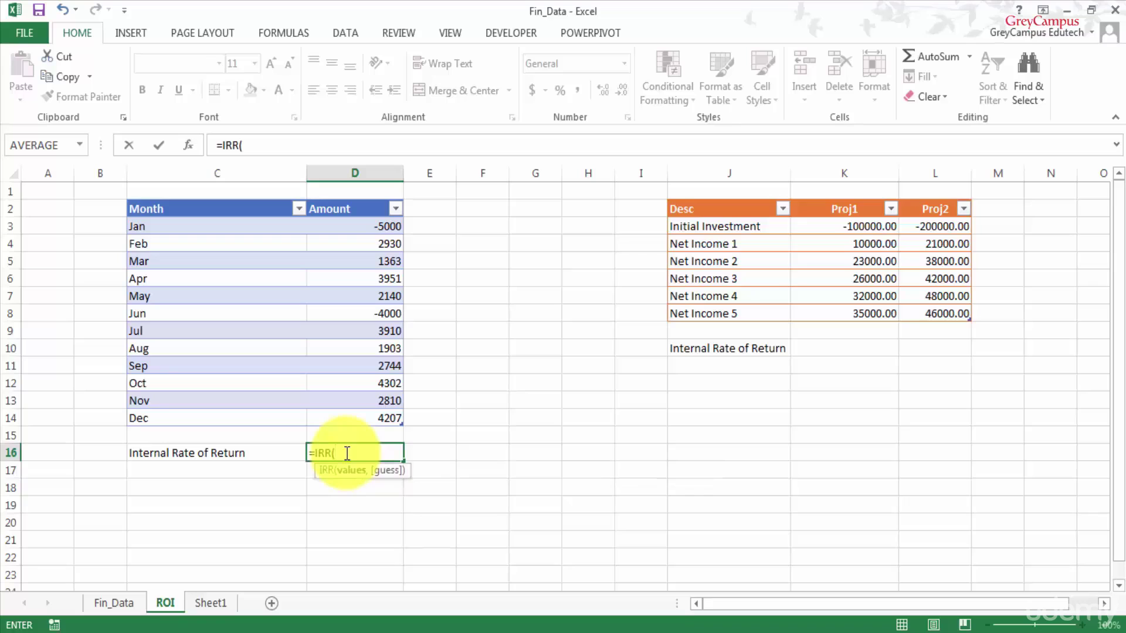
pyautogui.click(373, 226)
pyautogui.moveTo(373, 247); pyautogui.dragTo(363, 414)
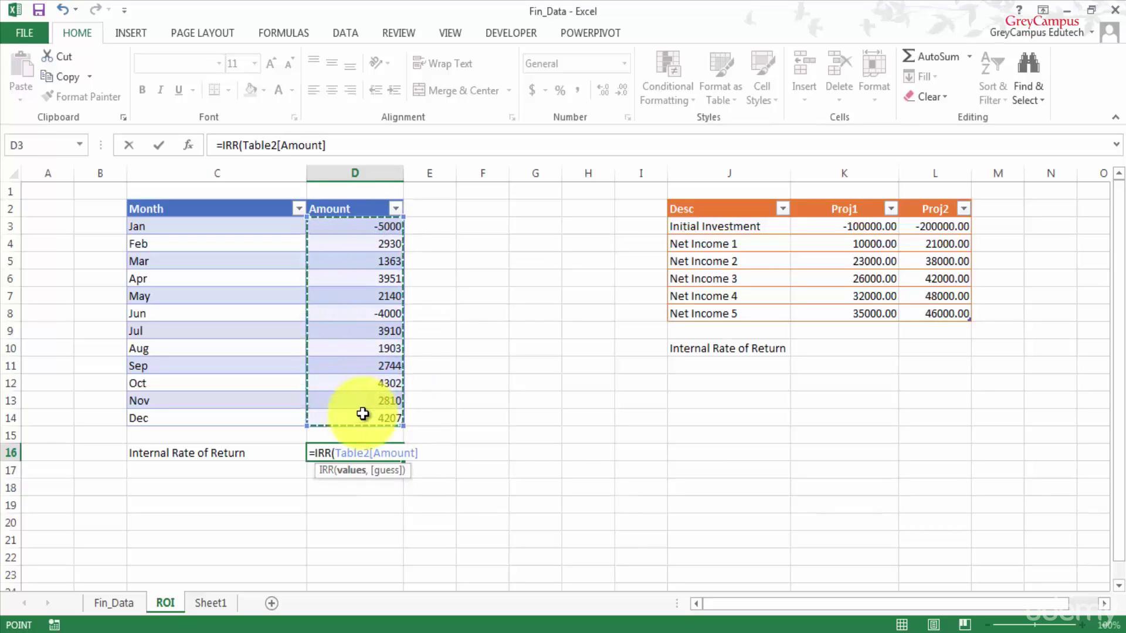
pyautogui.write(',')
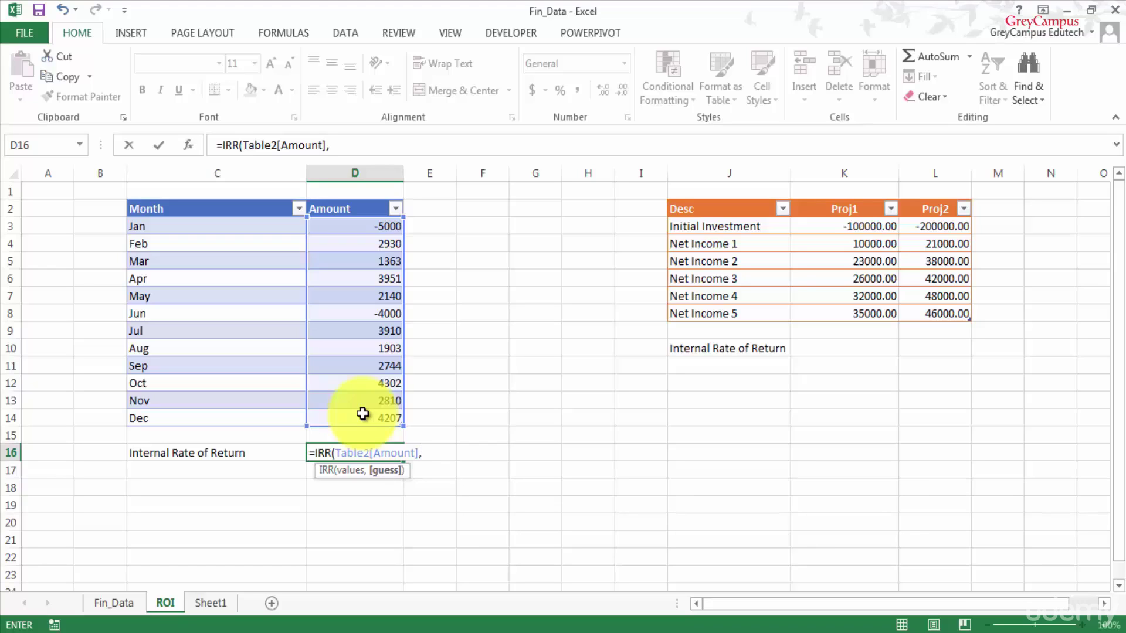
pyautogui.write('0.05)')
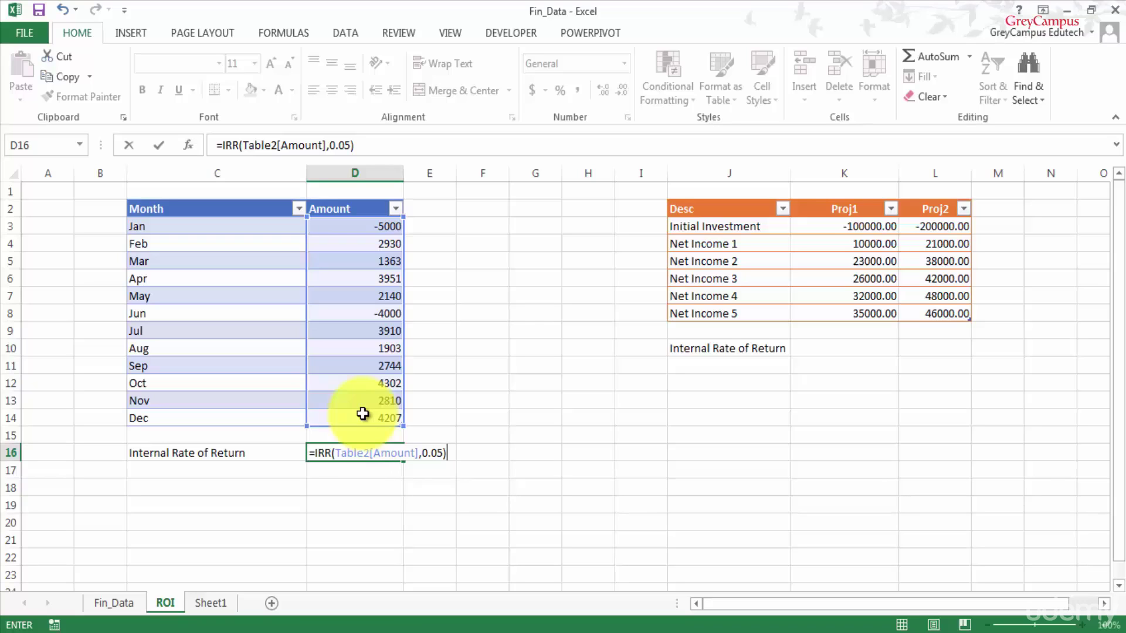
pyautogui.press('Return')
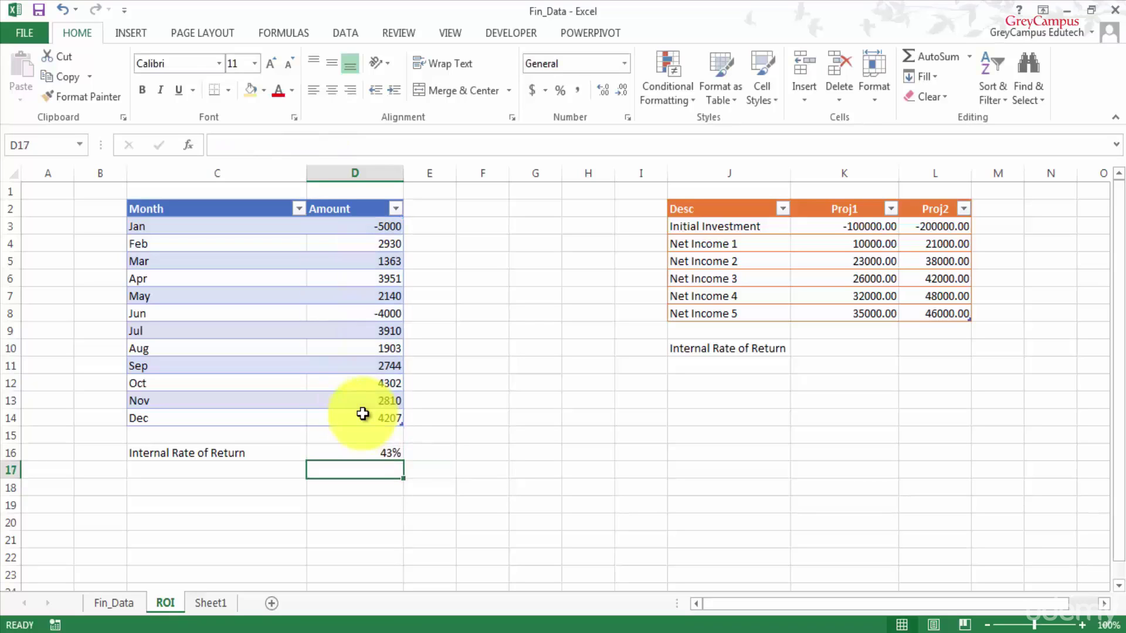
# - Review the IRR formula in D16 and select the negative Jan and Jun amounts together
pyautogui.press('Up')
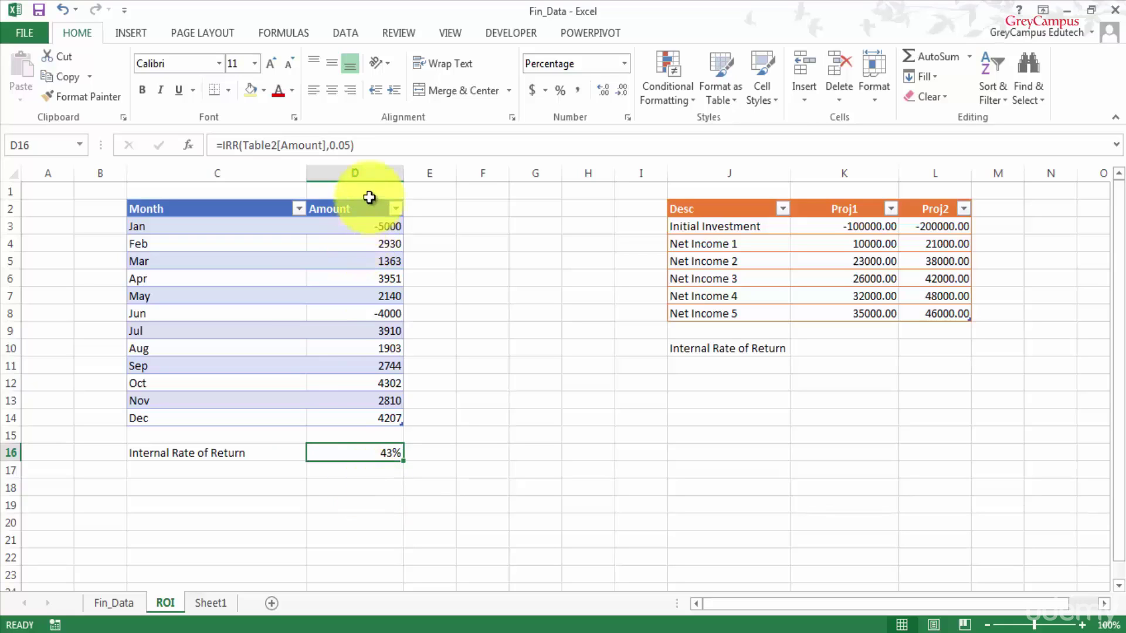
pyautogui.click(369, 224)
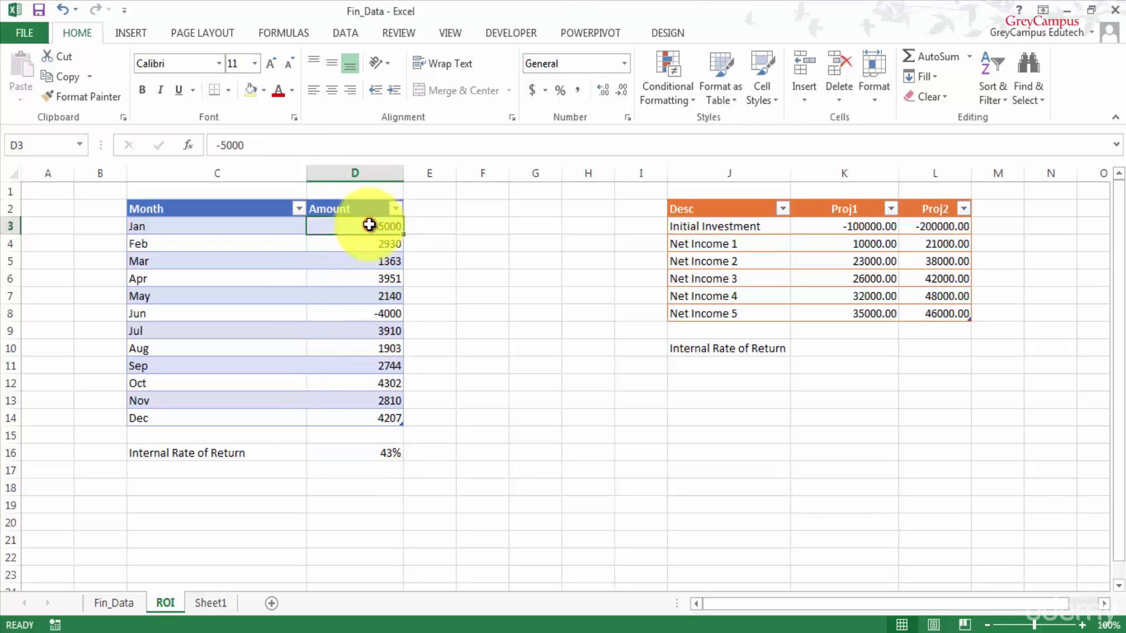
pyautogui.keyDown('ctrl'); pyautogui.click(374, 315); pyautogui.keyUp('ctrl')
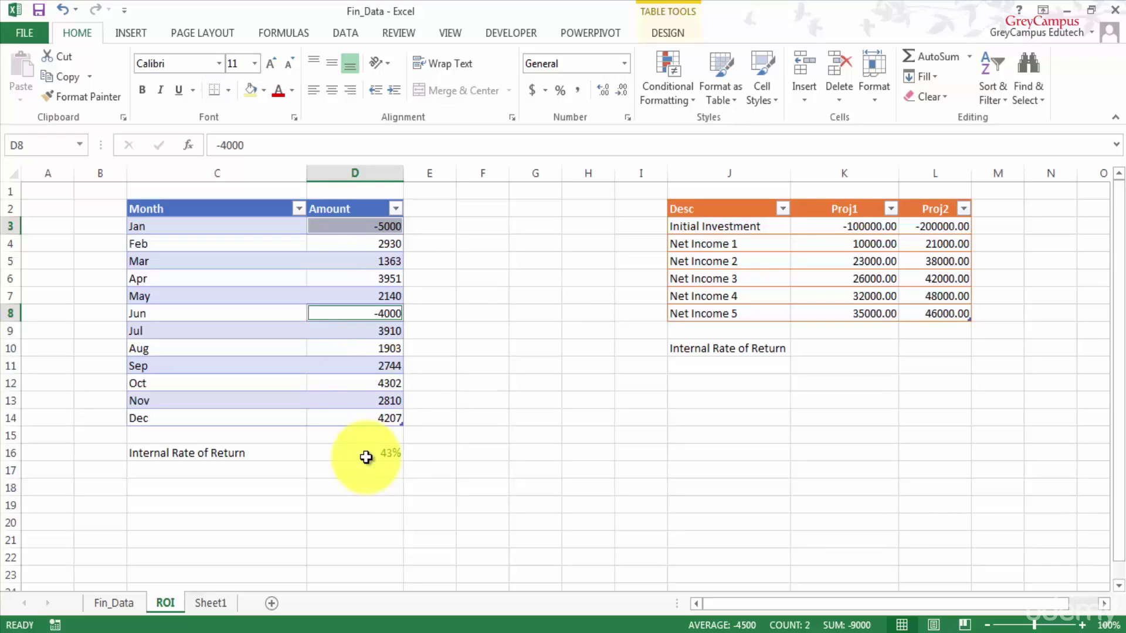
# - Calculate Proj1's internal rate of return in K10 with IRR over the Proj1 column and a guess of 0.05
pyautogui.click(859, 352)
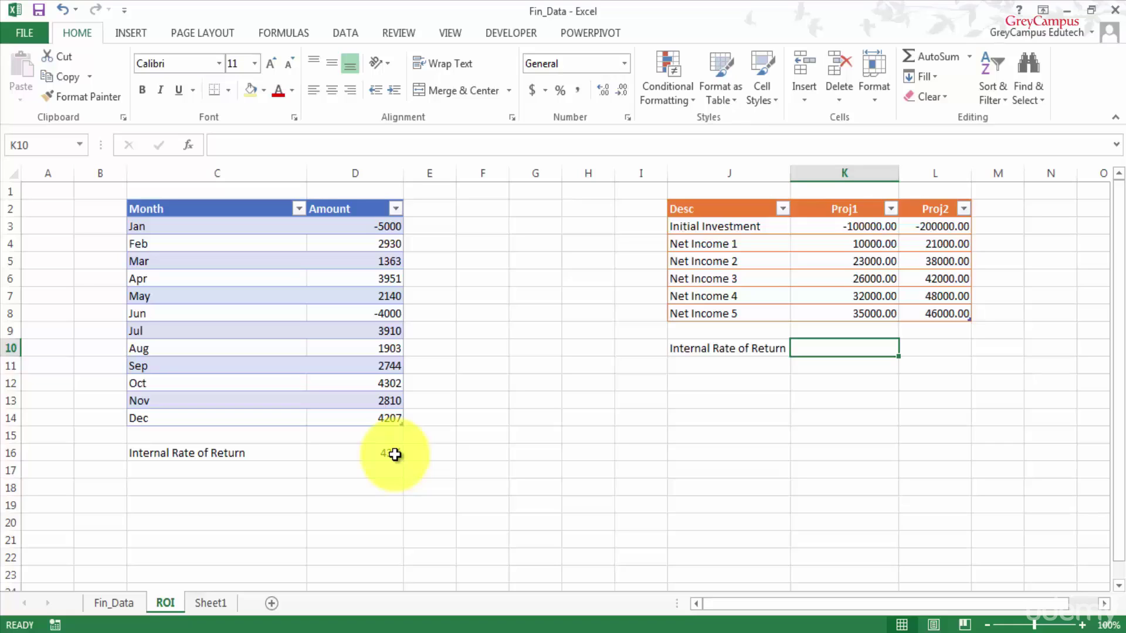
pyautogui.write('=')
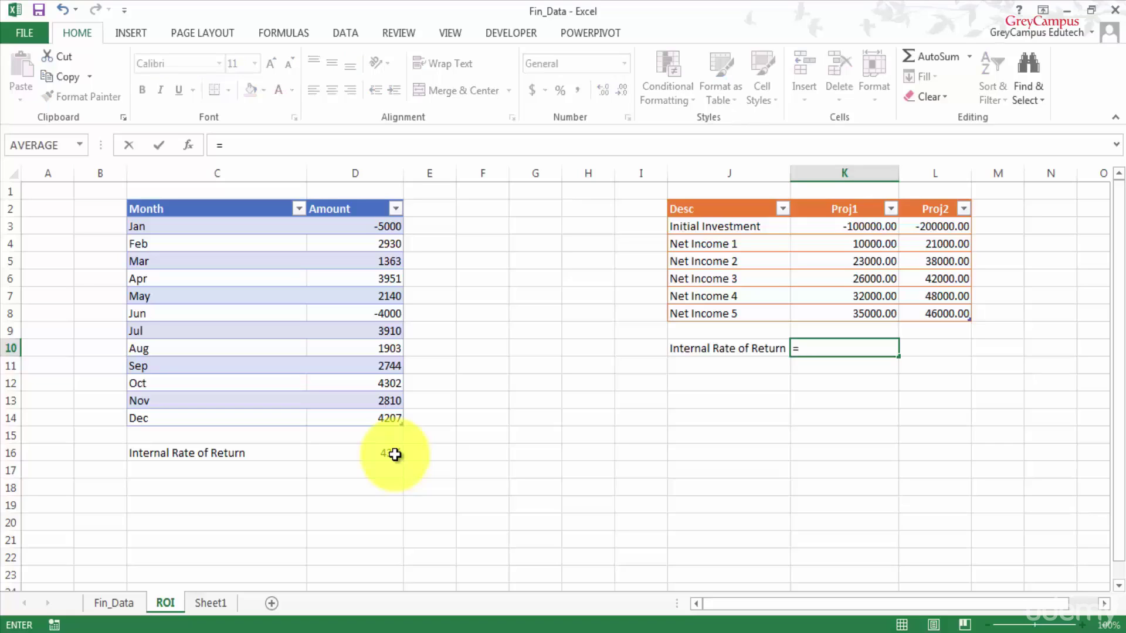
pyautogui.write('irr')
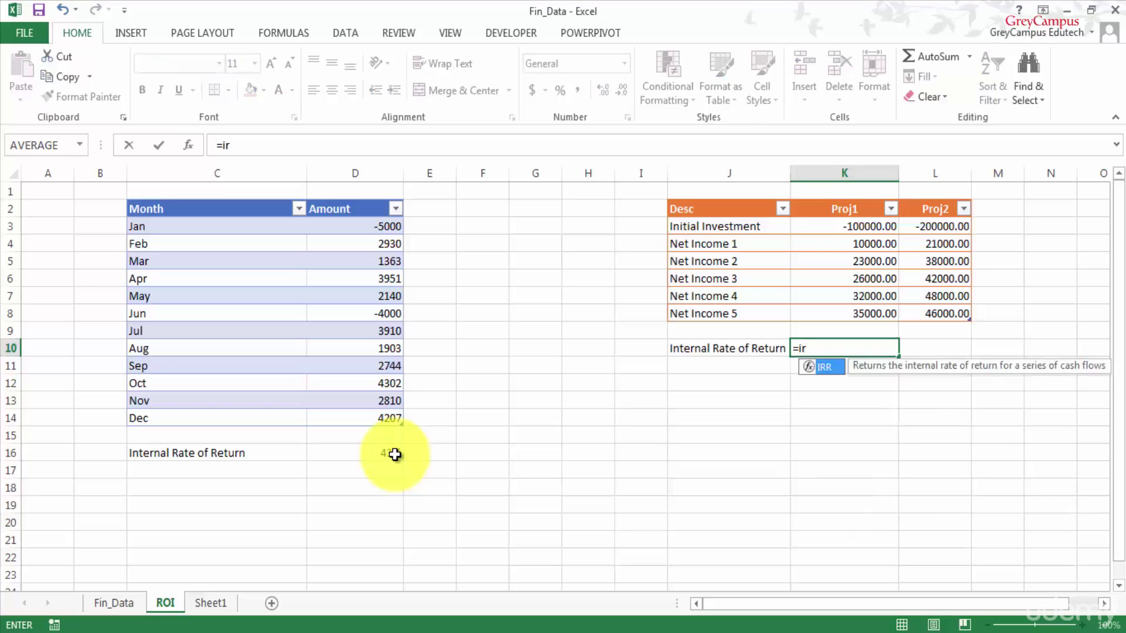
pyautogui.press('Tab')
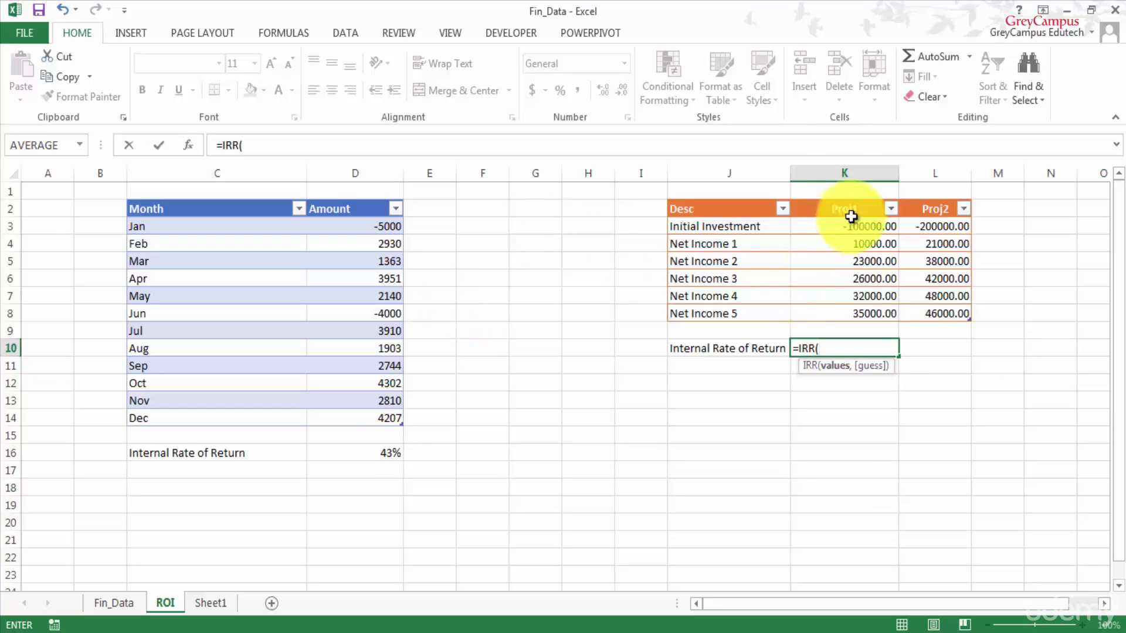
pyautogui.moveTo(853, 226); pyautogui.dragTo(846, 307)
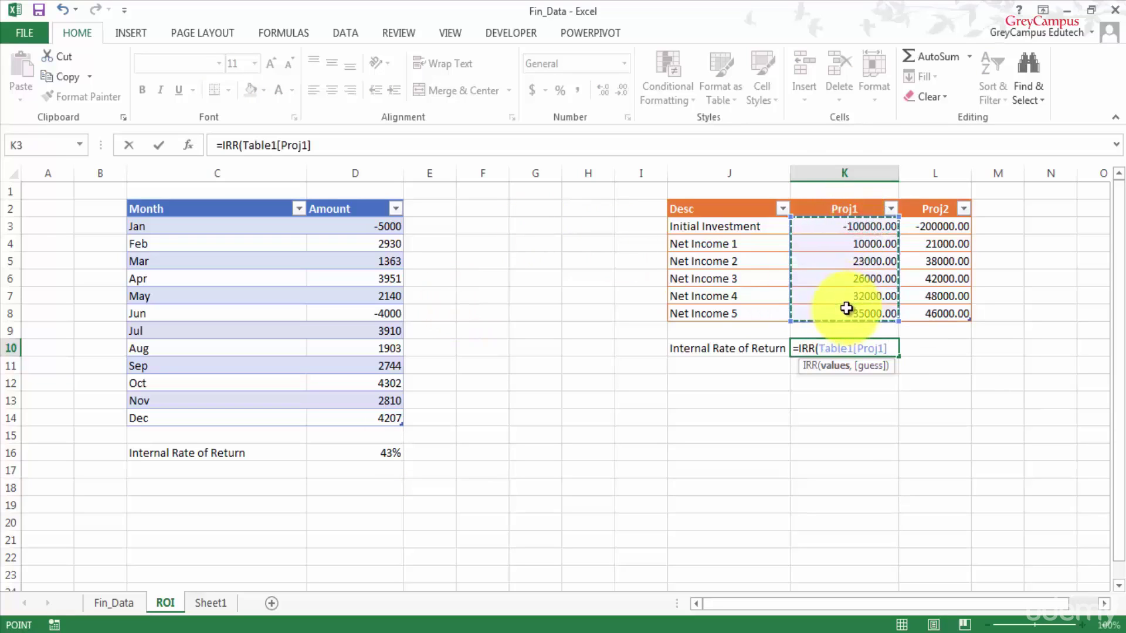
pyautogui.write(',')
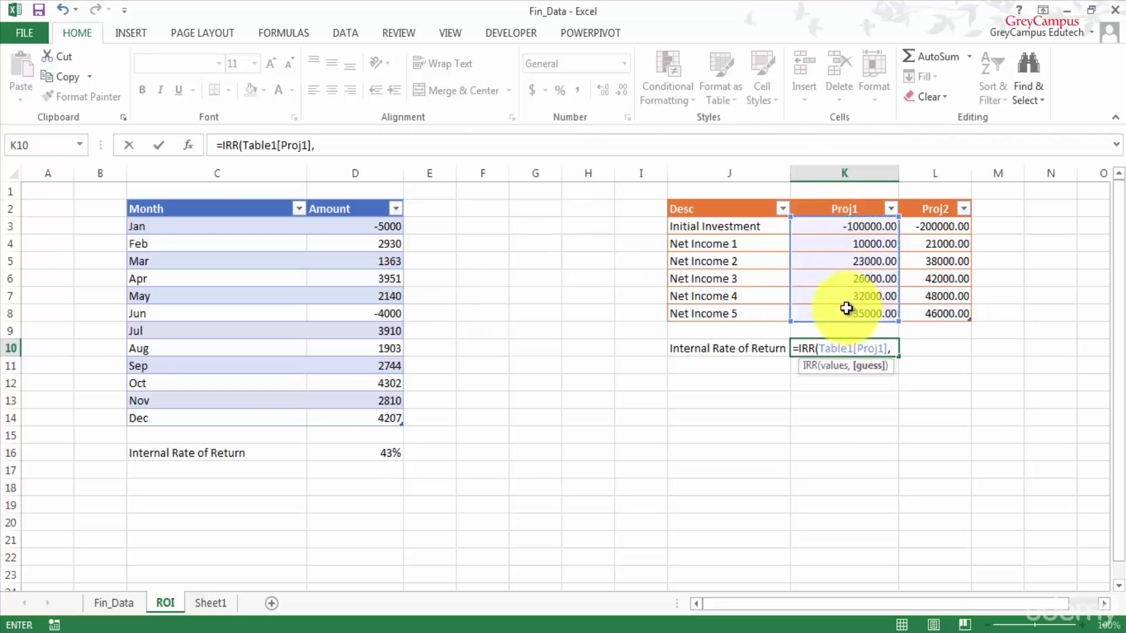
pyautogui.write('0.05)')
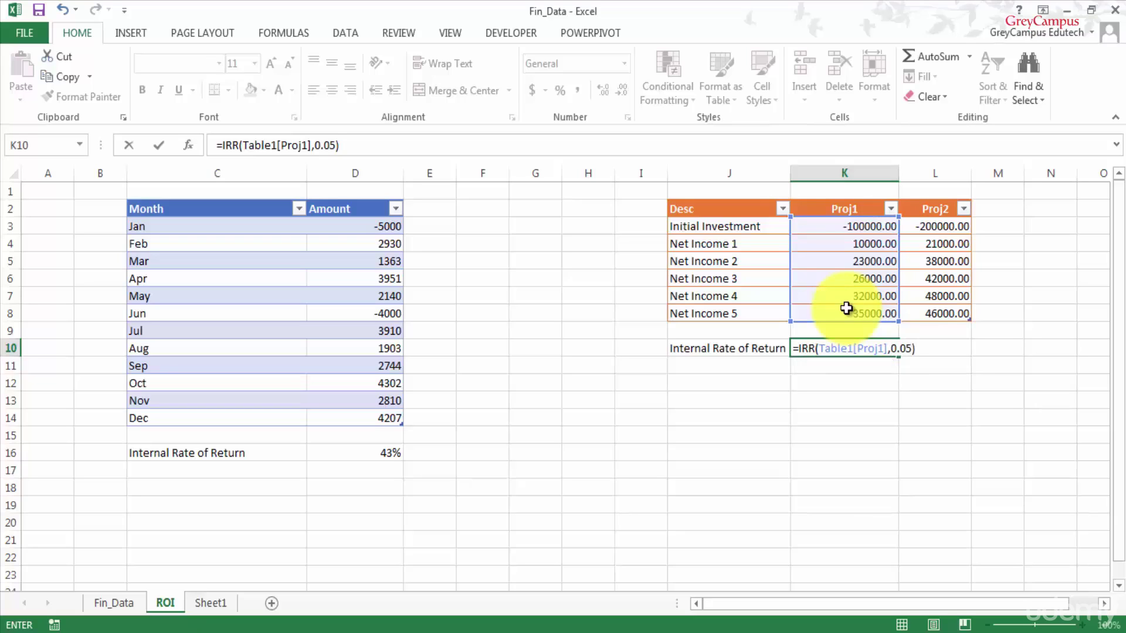
pyautogui.press('Return')
pyautogui.press('Up')
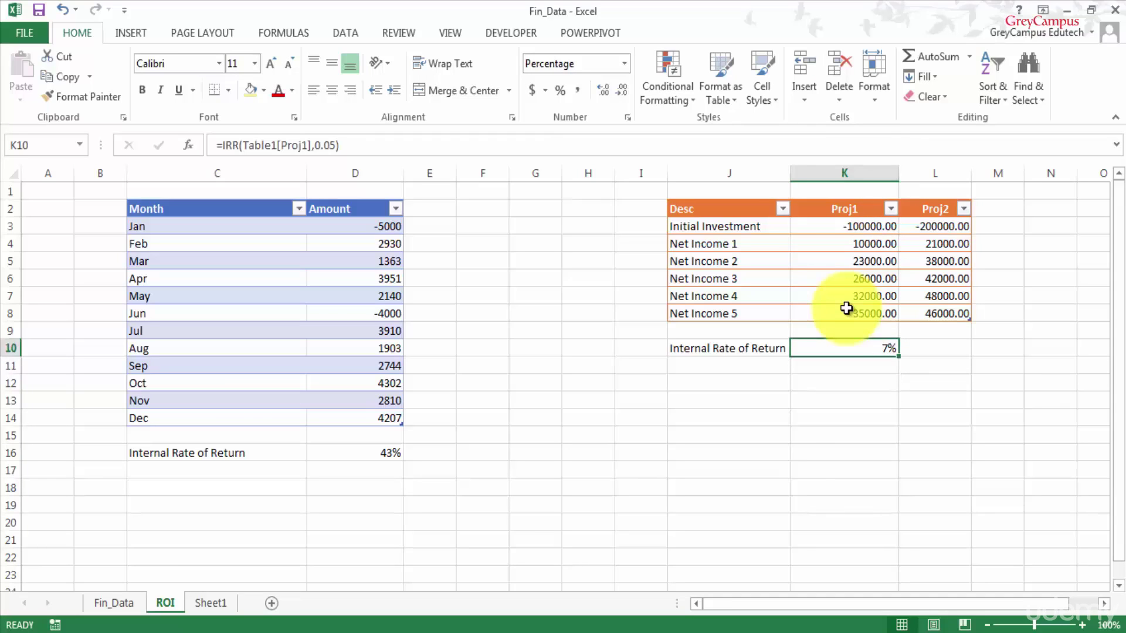
# - Try to fill the Proj1 IRR formula across into L10, inspect its reference, and clear the copied formula
pyautogui.hotkey('shift', 'Right')
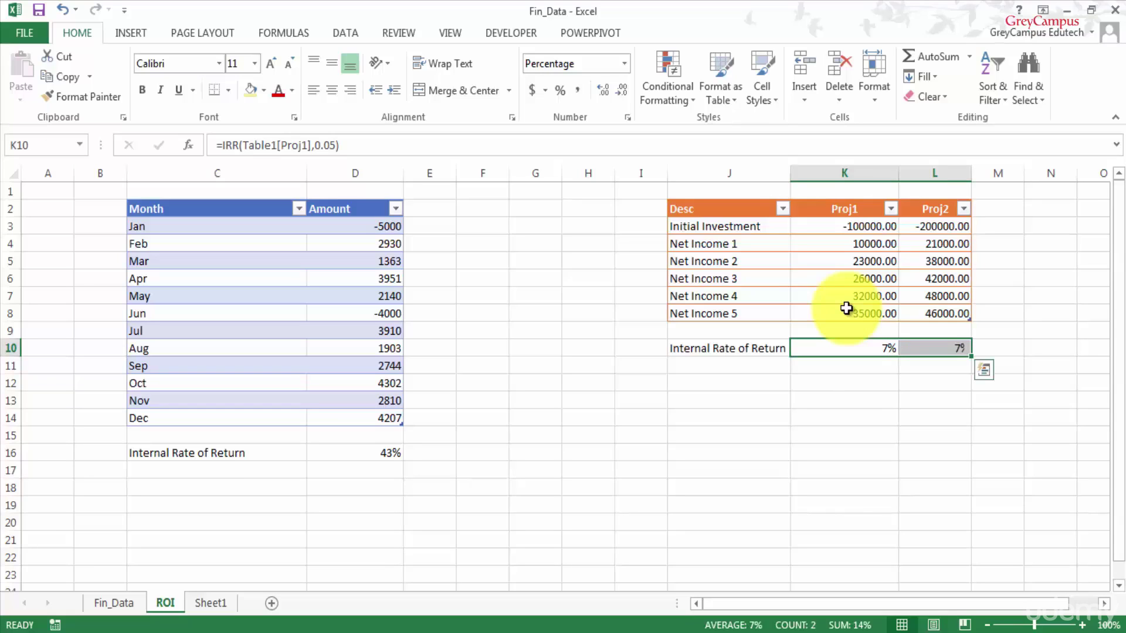
pyautogui.hotkey('ctrl', 'r')
pyautogui.press('Down')
pyautogui.press('Up')
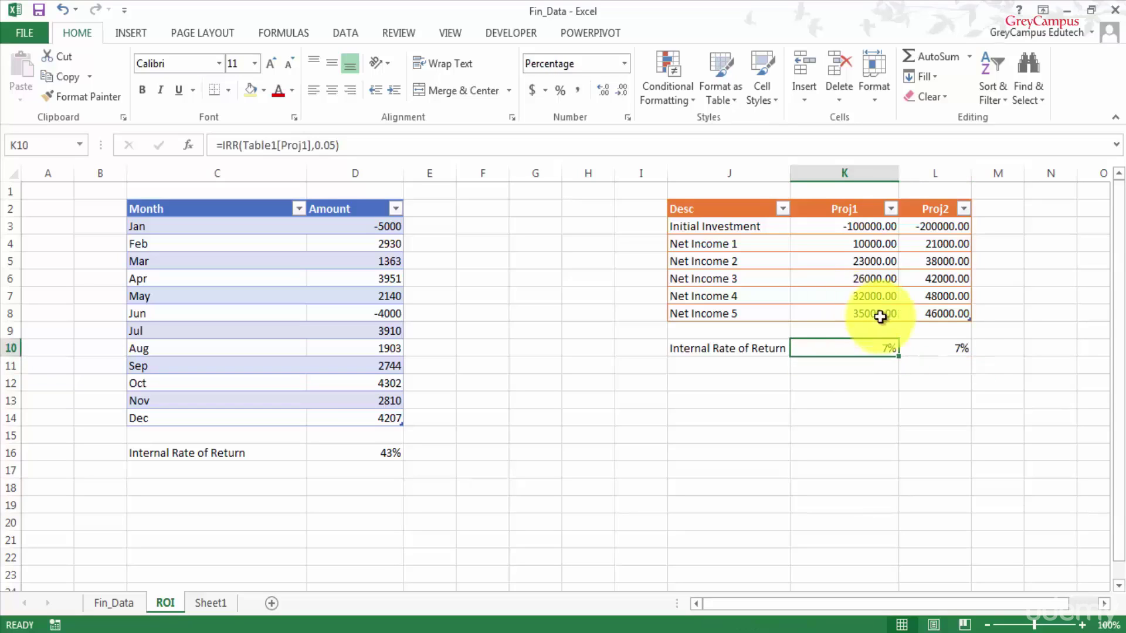
pyautogui.doubleClick(938, 348)
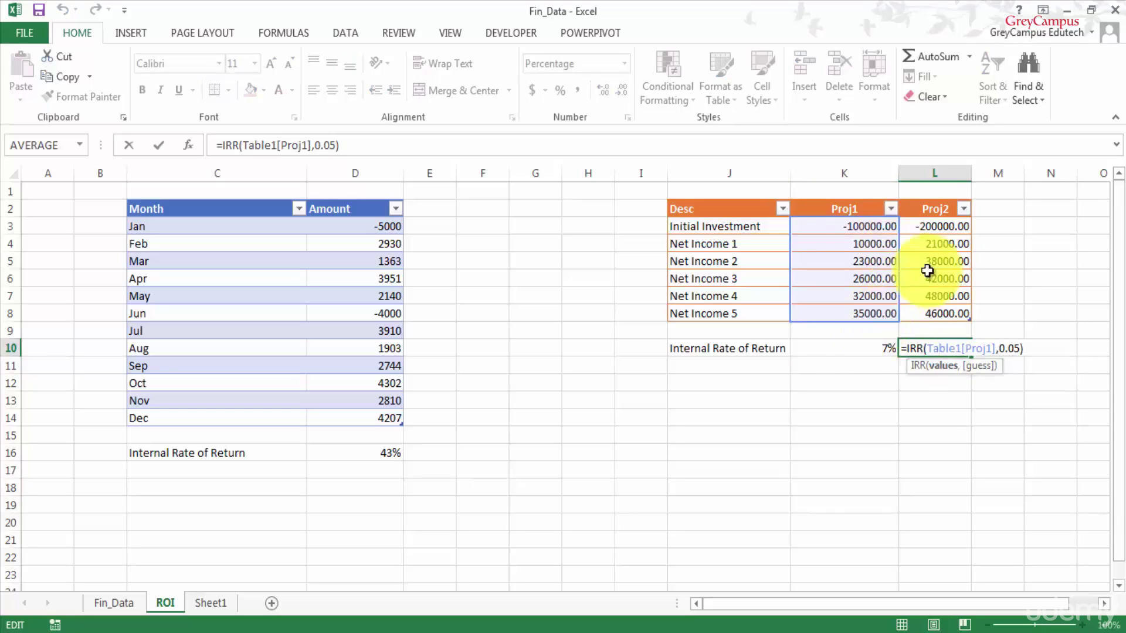
pyautogui.press('Escape')
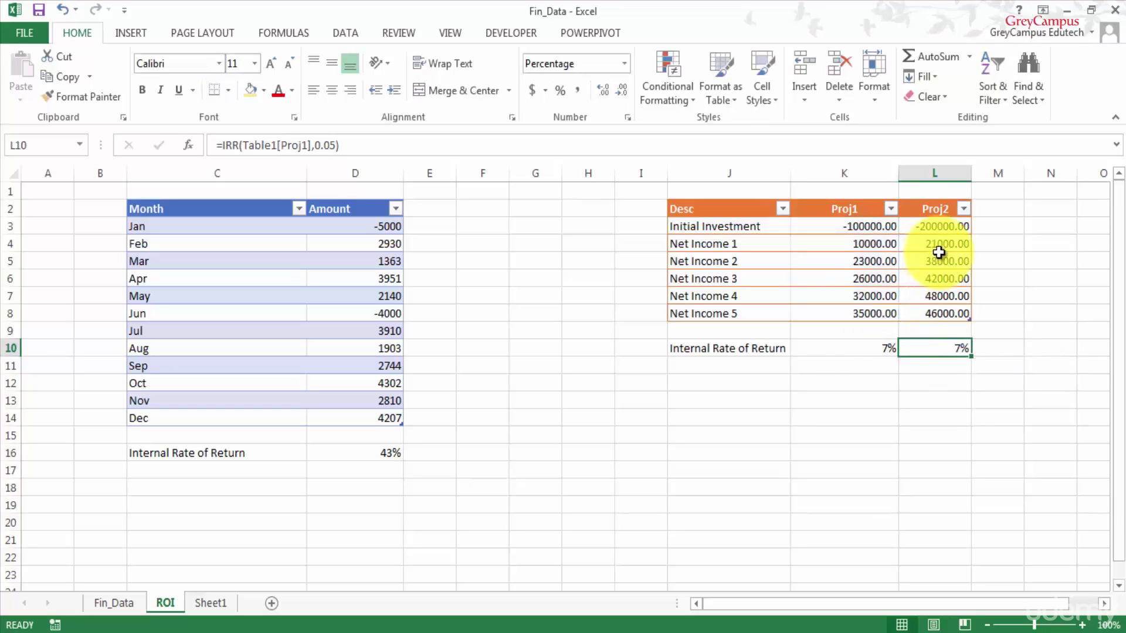
pyautogui.press('Delete')
# - Calculate Proj2's internal rate of return in L10 with IRR over the Proj2 column and a guess of 0.05
pyautogui.write('=')
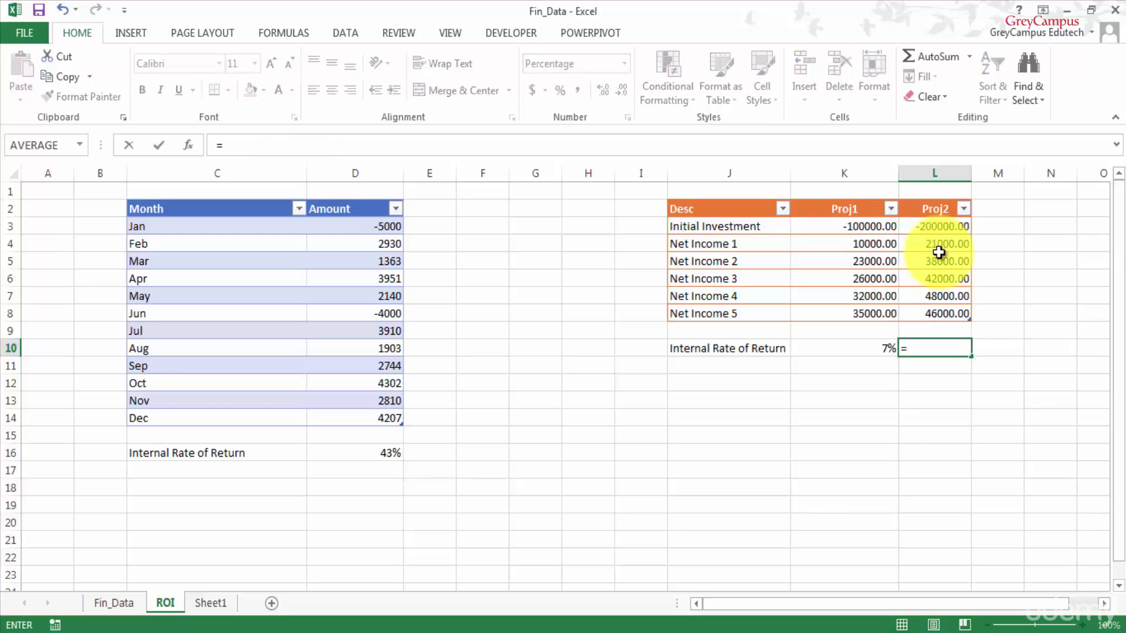
pyautogui.write('ir')
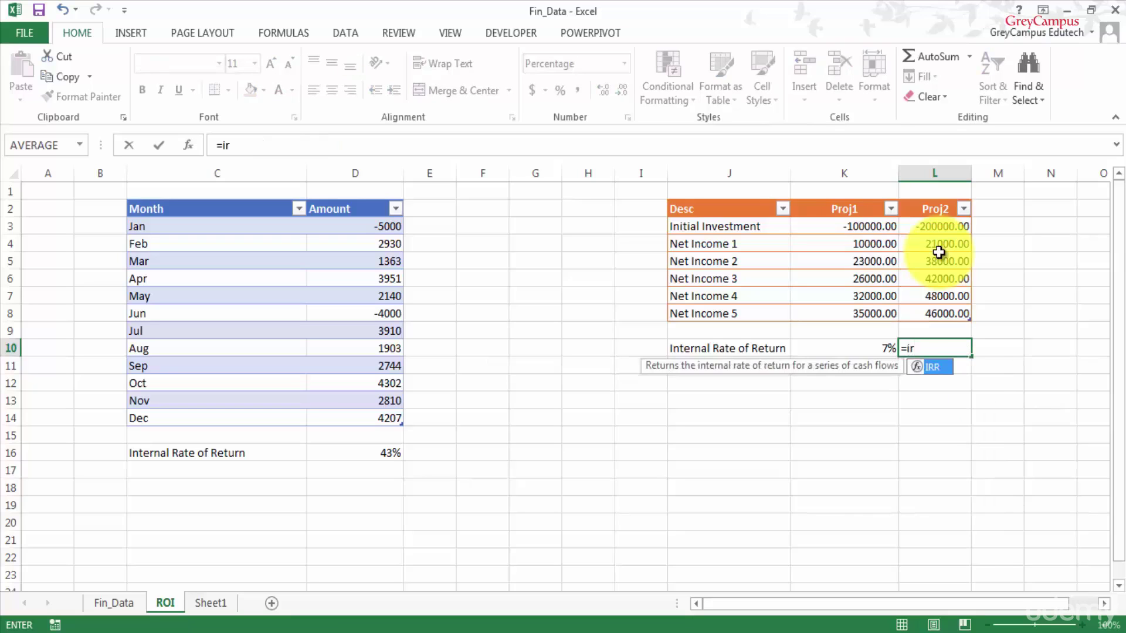
pyautogui.press('Tab')
pyautogui.click(938, 228)
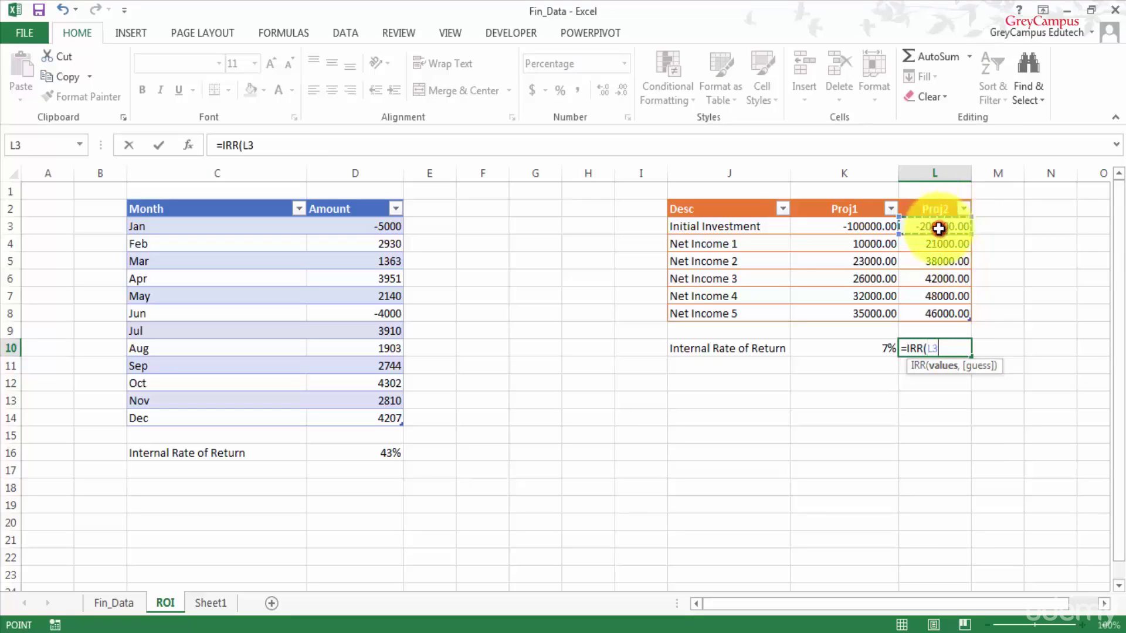
pyautogui.moveTo(938, 228); pyautogui.dragTo(937, 309)
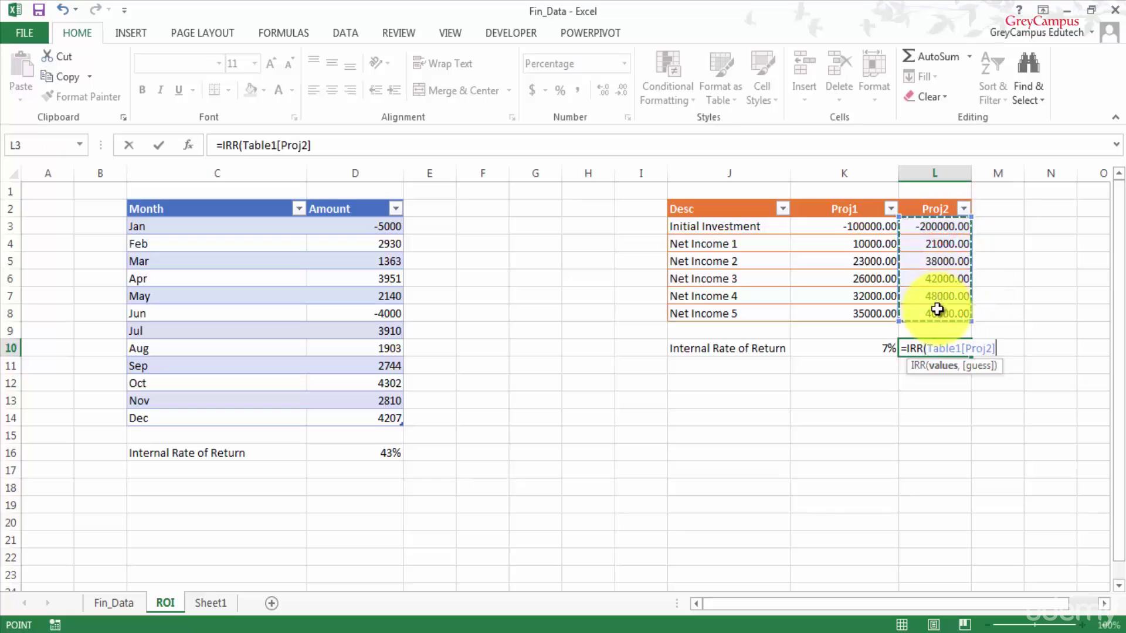
pyautogui.write(',')
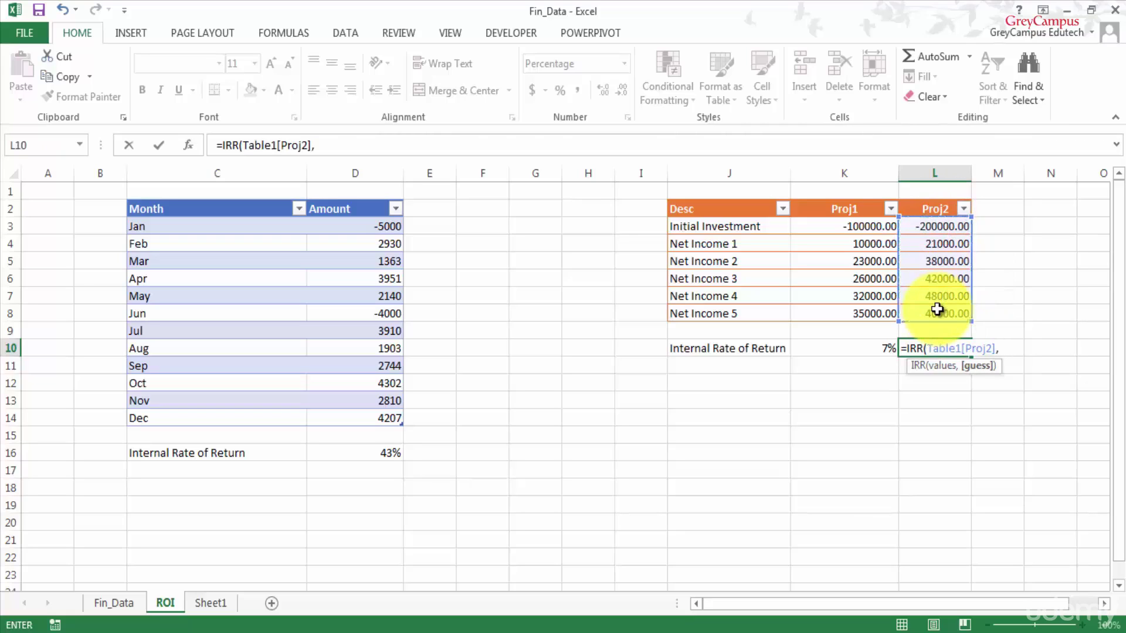
pyautogui.write('0.005')
pyautogui.press('BackSpace')
pyautogui.press('BackSpace')
pyautogui.write('5)')
pyautogui.press('Return')
pyautogui.press('Up')
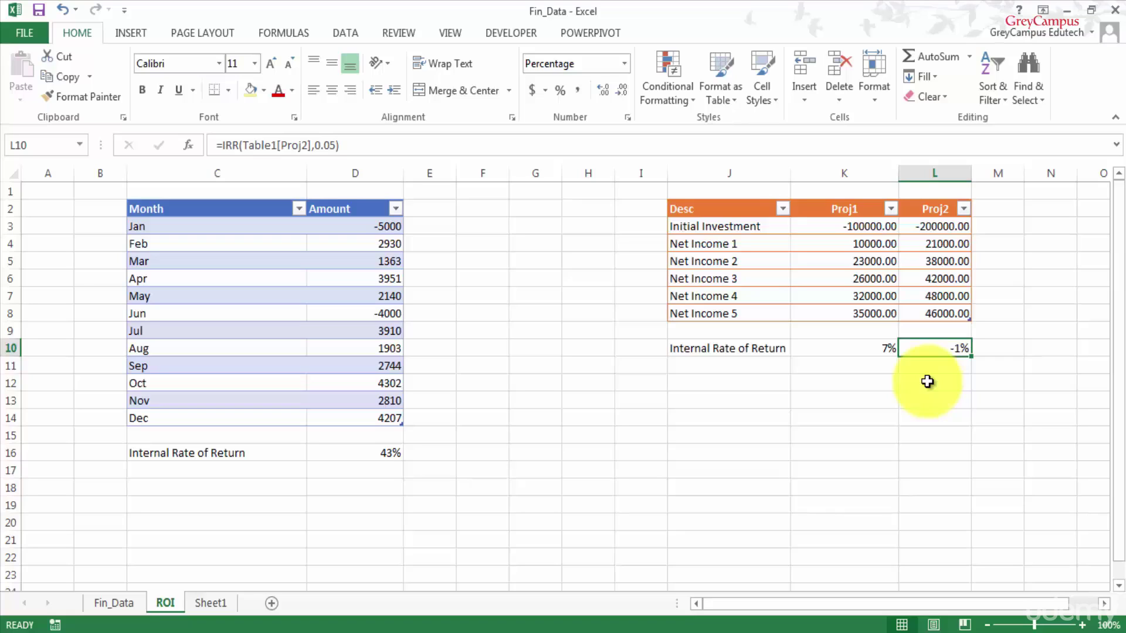
# - Review the Proj1 result, the depreciation and trend data on Fin_Data, the ROI tables, and the loan cases on Sheet1
pyautogui.click(871, 349)
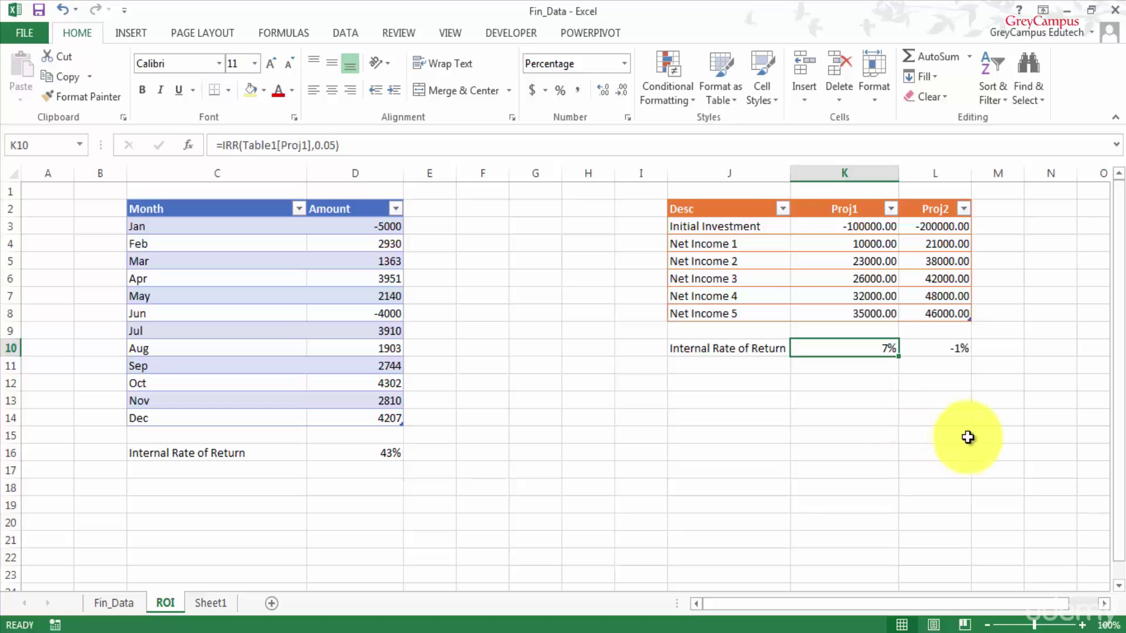
pyautogui.click(856, 455)
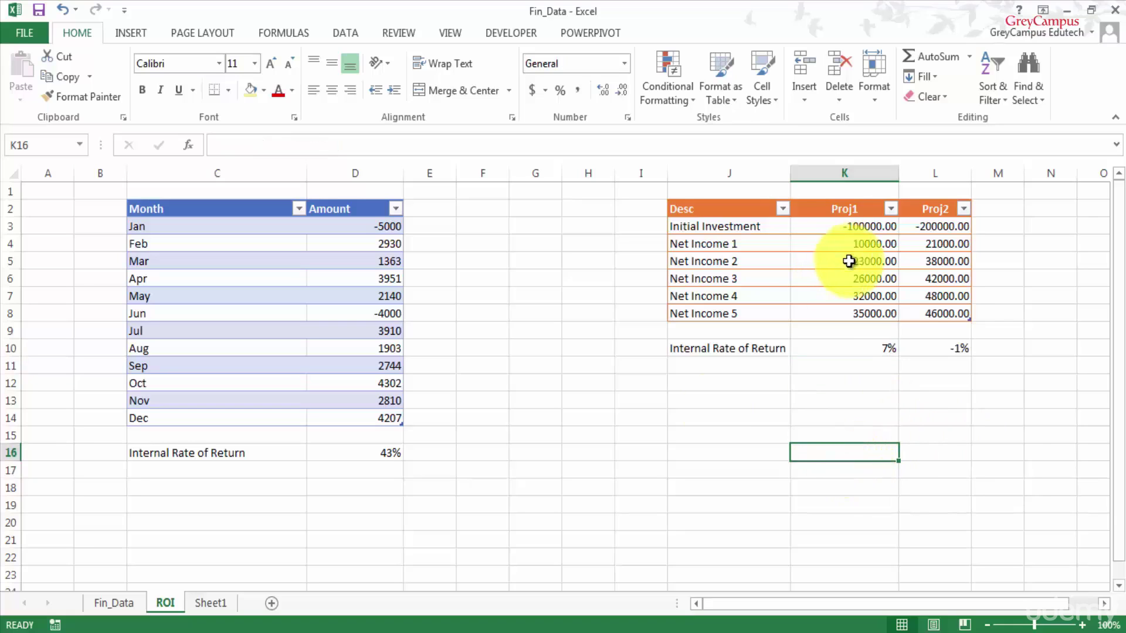
pyautogui.click(124, 603)
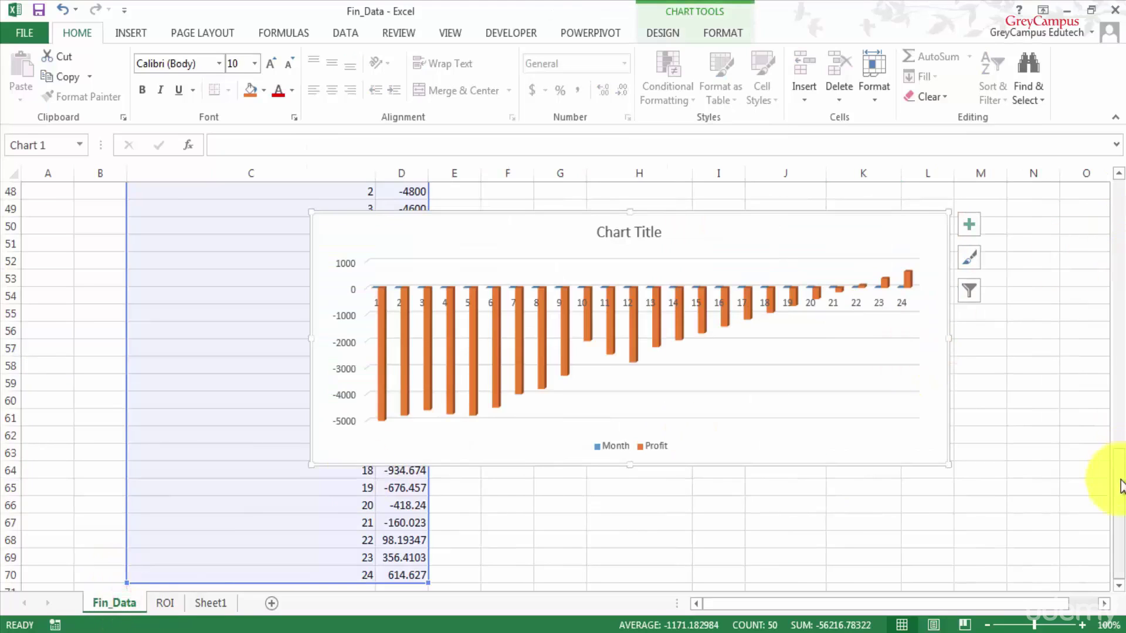
pyautogui.moveTo(1121, 485); pyautogui.dragTo(1100, 168)
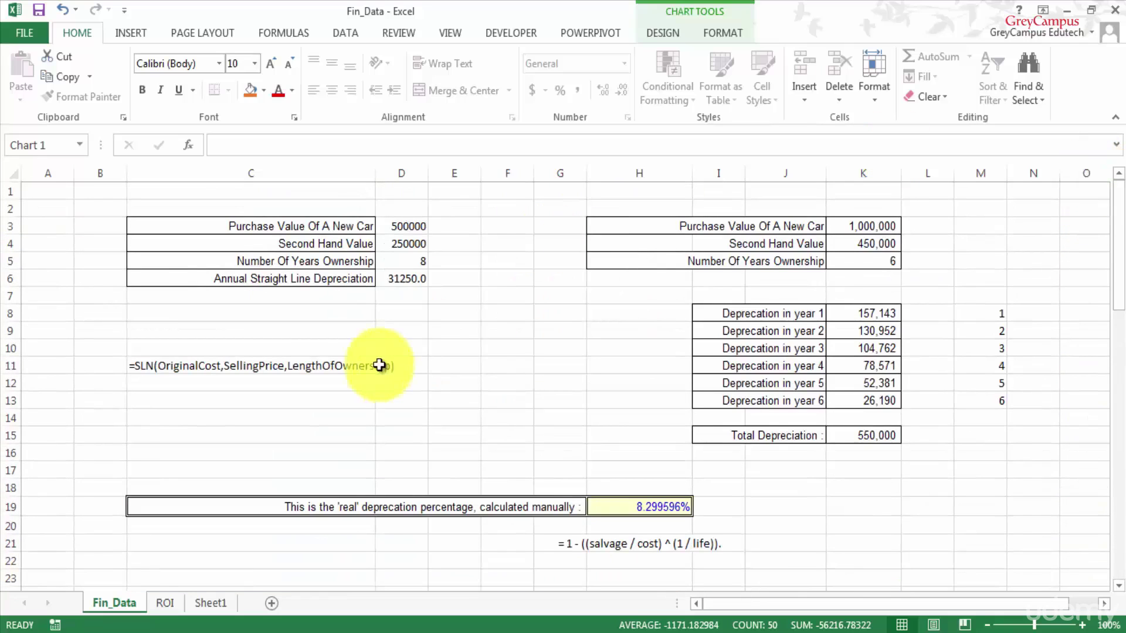
pyautogui.moveTo(1108, 206); pyautogui.dragTo(1108, 349)
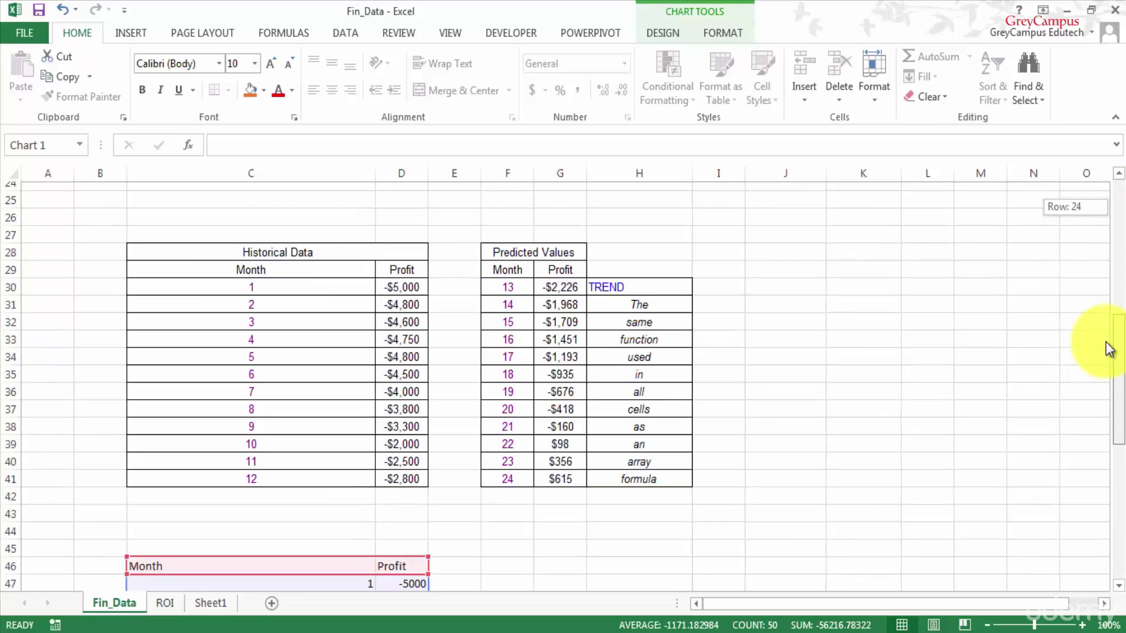
pyautogui.moveTo(1108, 349); pyautogui.dragTo(1106, 166)
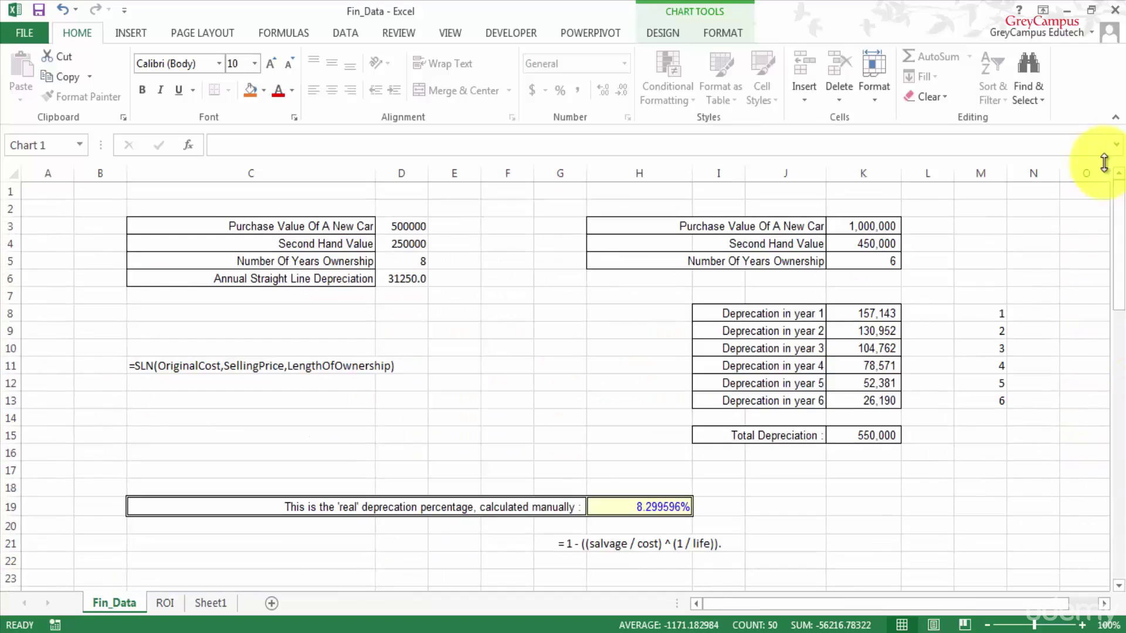
pyautogui.click(166, 604)
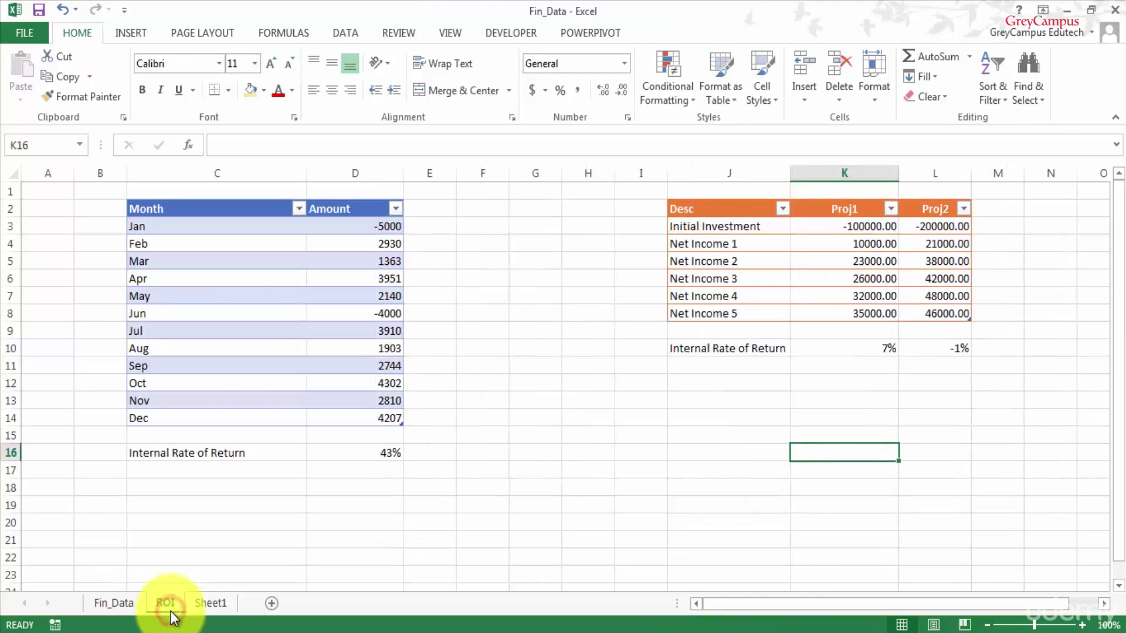
pyautogui.click(131, 601)
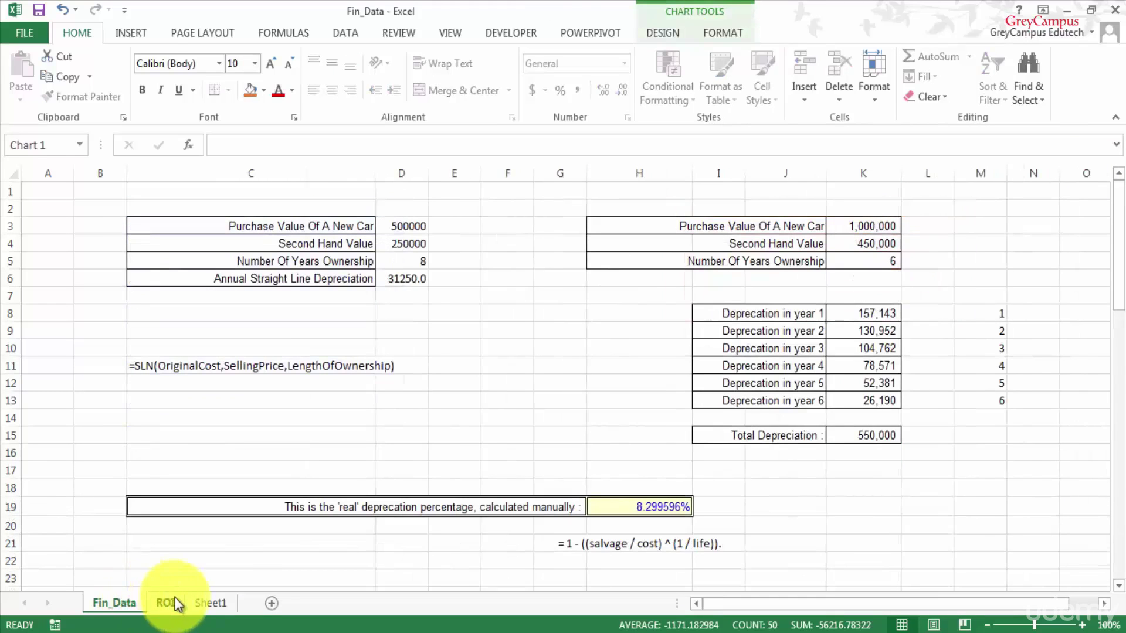
pyautogui.click(175, 600)
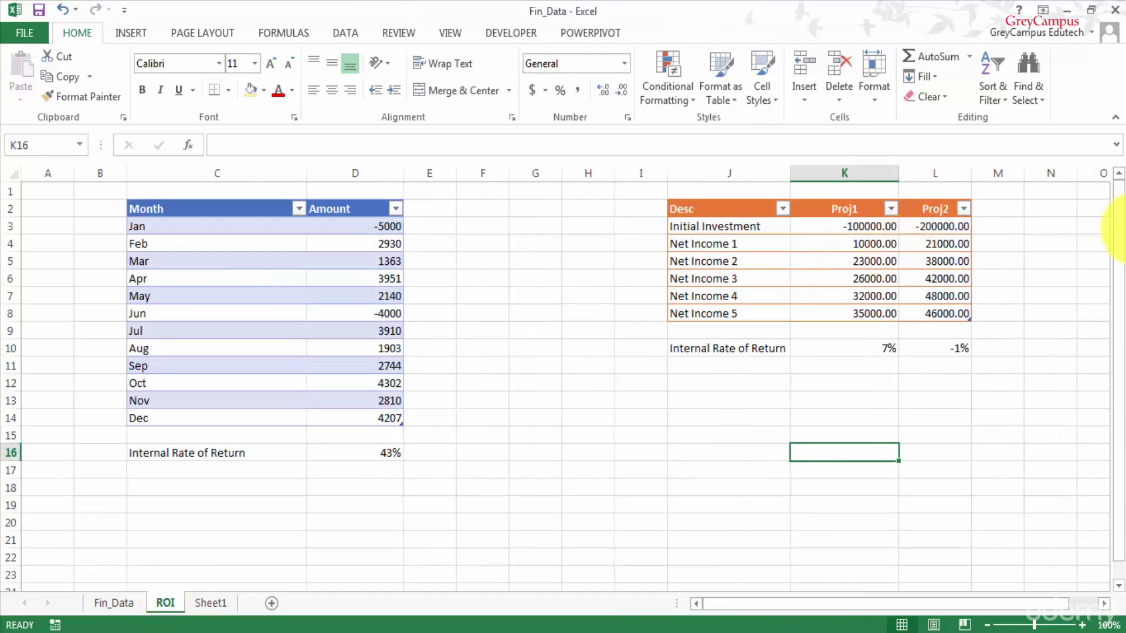
pyautogui.moveTo(1118, 246); pyautogui.dragTo(1105, 218)
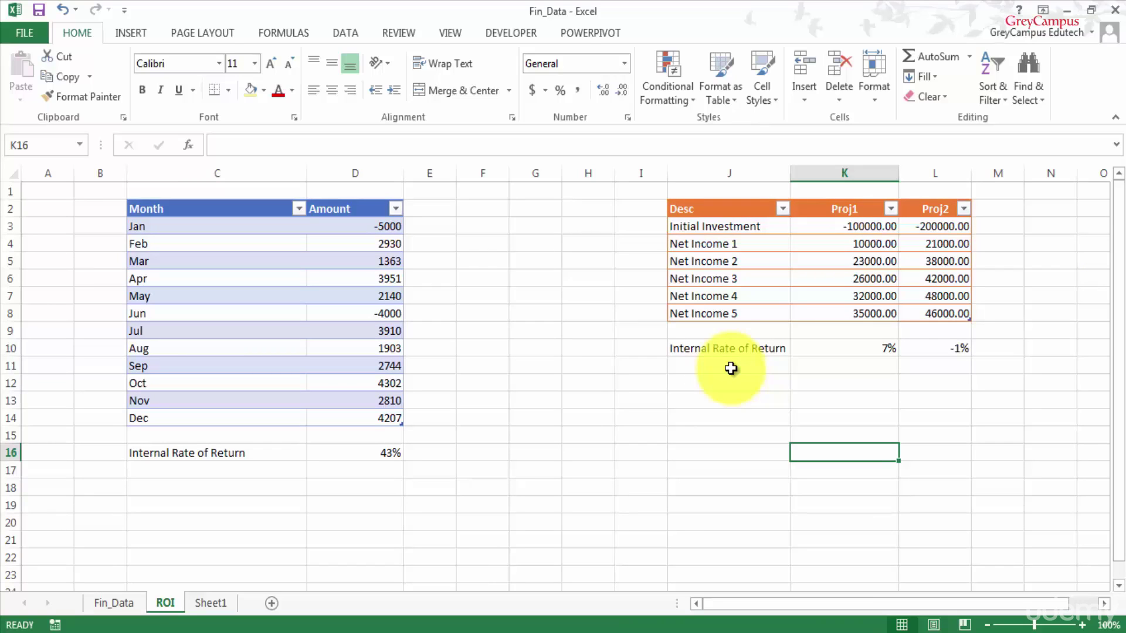
pyautogui.click(211, 602)
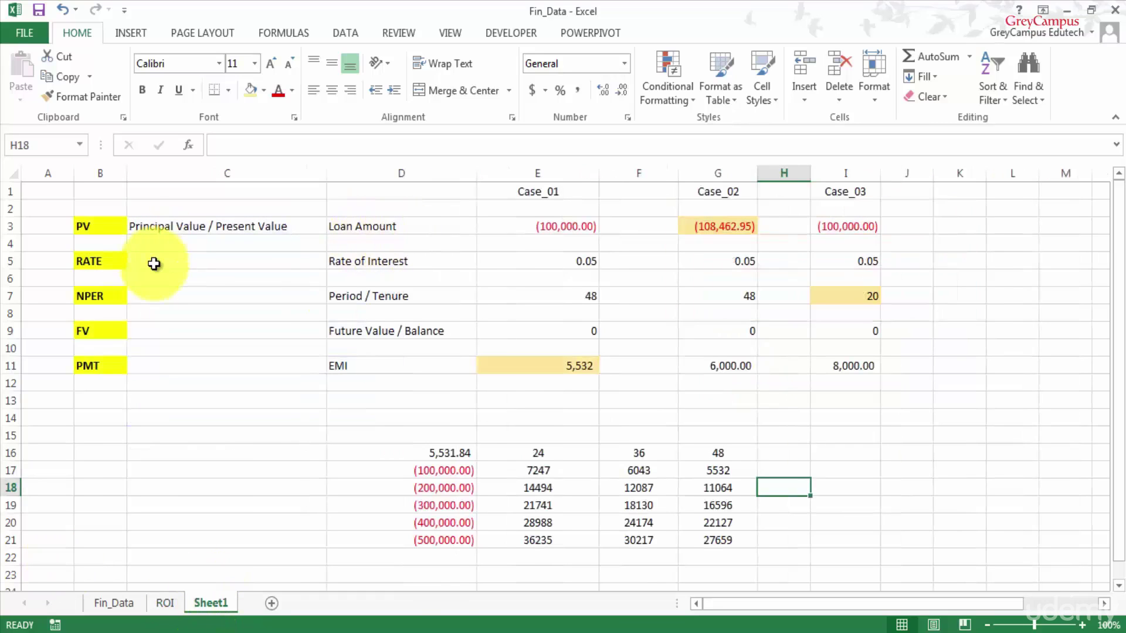